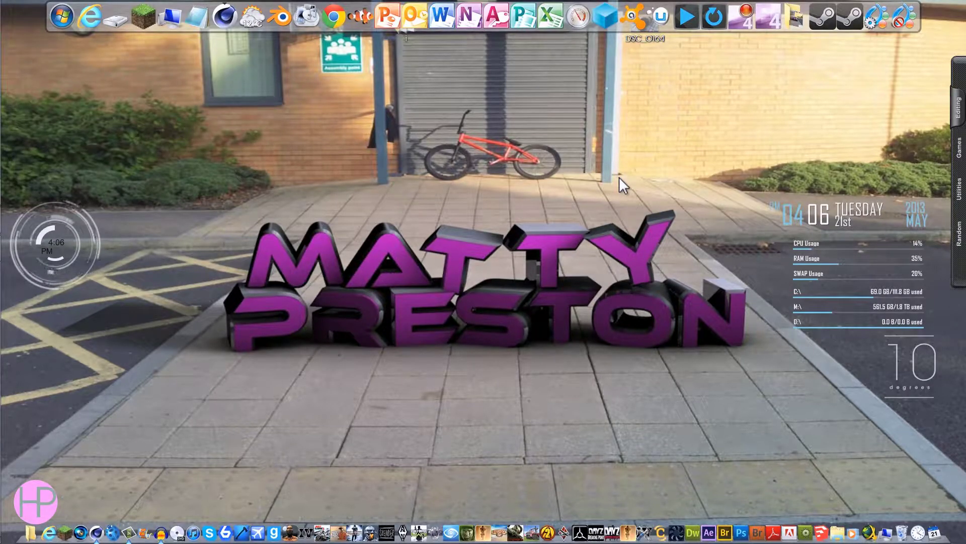
Step: Launch Cinema 4D and set the render output size to 1280 × 720 pixels
left_click(97, 531)
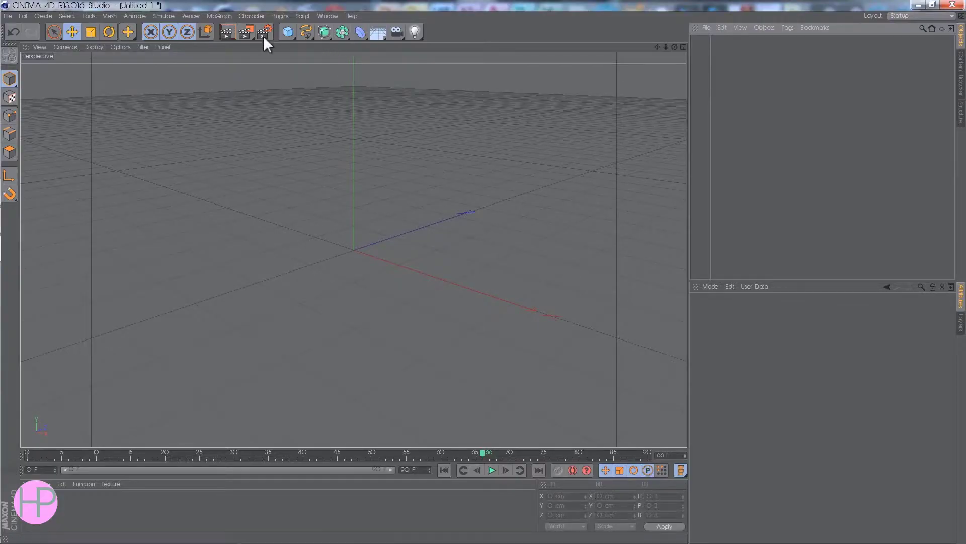
left_click(264, 35)
left_click(214, 52)
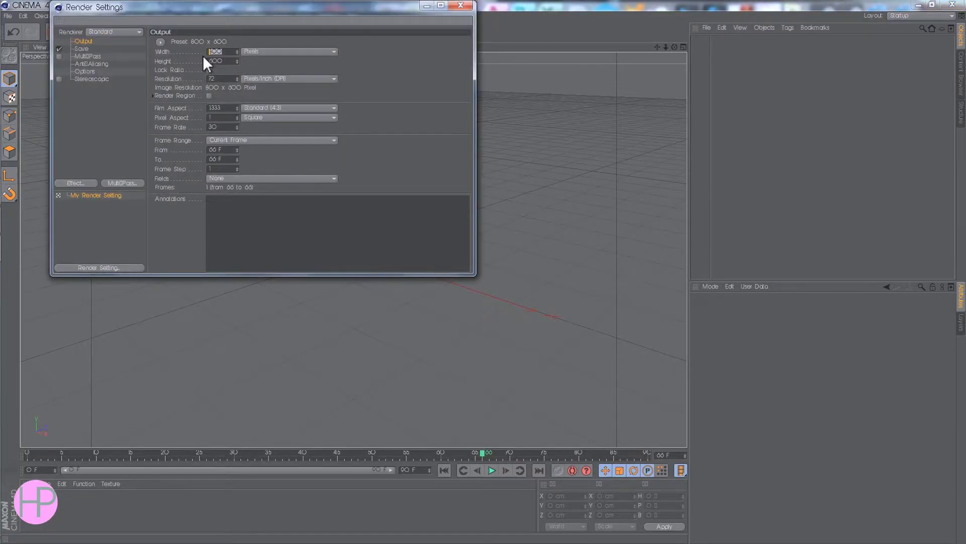
type("1280")
key("Tab")
type("72")
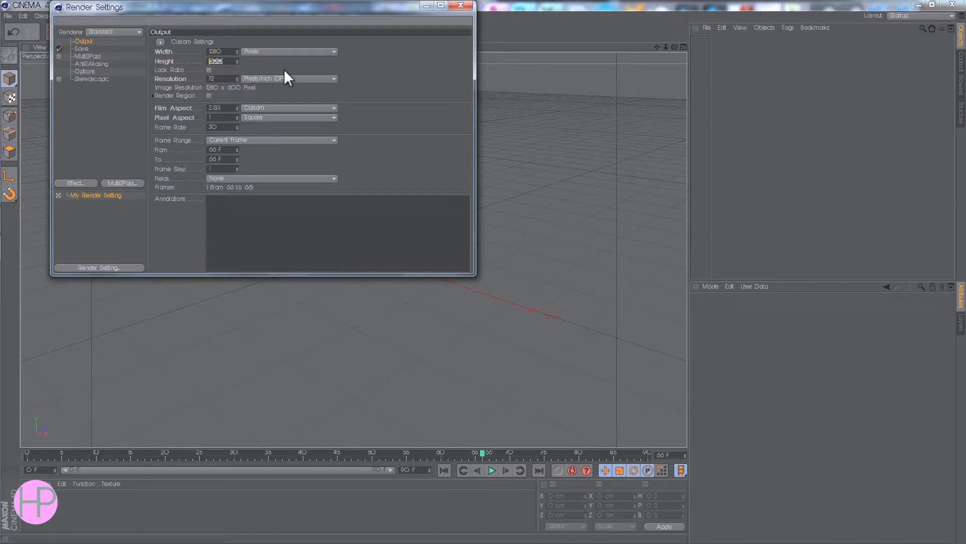
type("0")
left_click(464, 6)
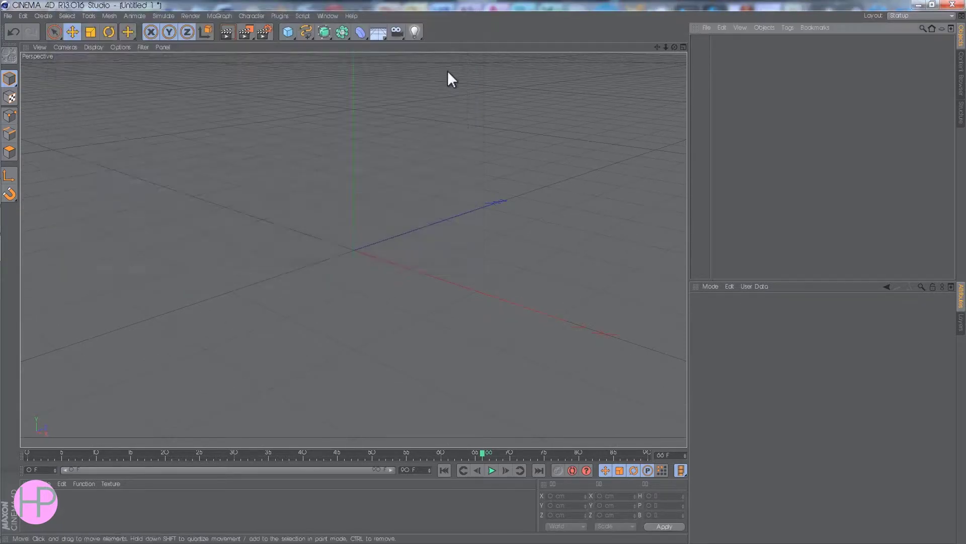
Step: Add a Cube primitive and raise it upward on Y
left_click_drag(288, 32, 388, 40)
left_click_drag(352, 156, 644, 81)
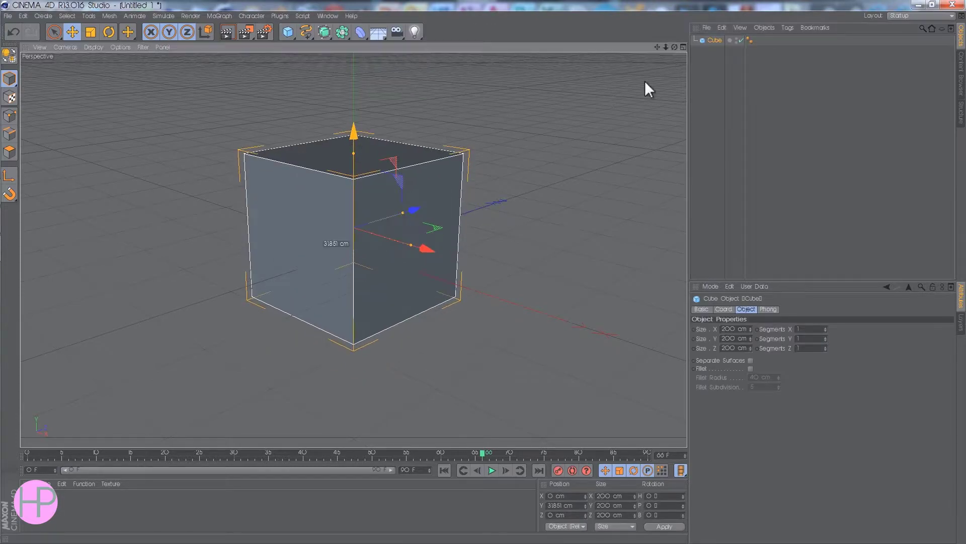
left_click_drag(484, 271, 493, 270, "alt")
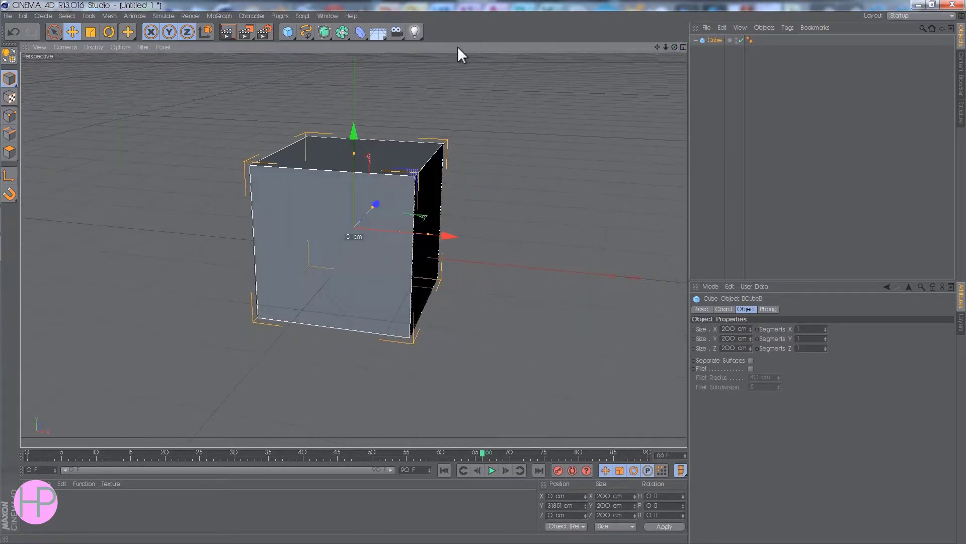
Step: Add a Camera, keep its name Camera, look through it and frame the cube
left_click_drag(398, 34, 434, 40)
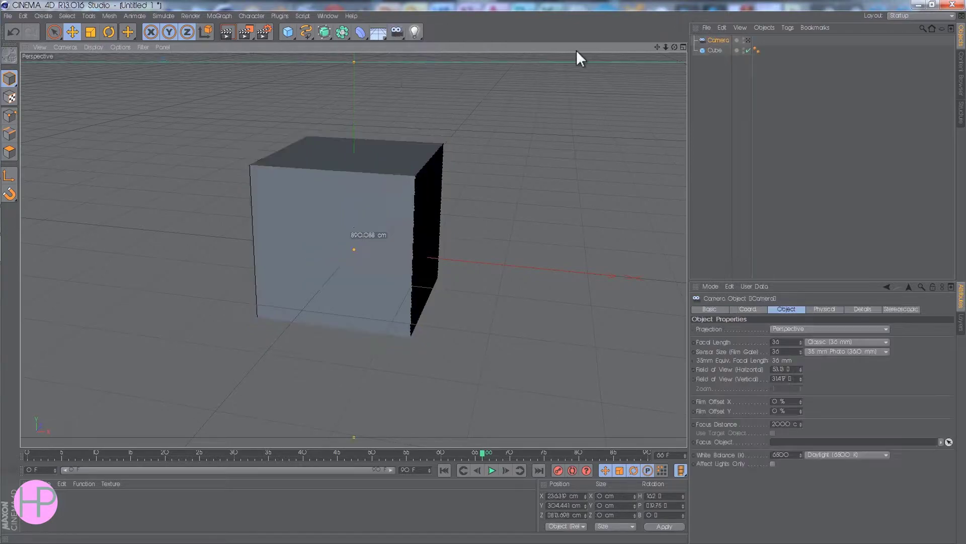
double_click(714, 40)
key("Return")
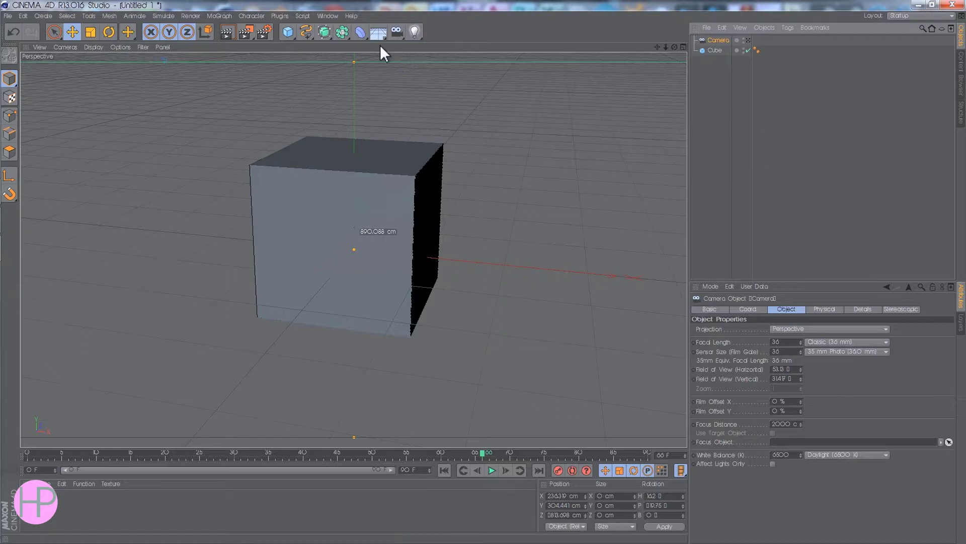
left_click(749, 40)
left_click_drag(666, 46, 433, 70)
Step: Add a Sphere and move it to the cube's right, raising it slightly
left_click(304, 32)
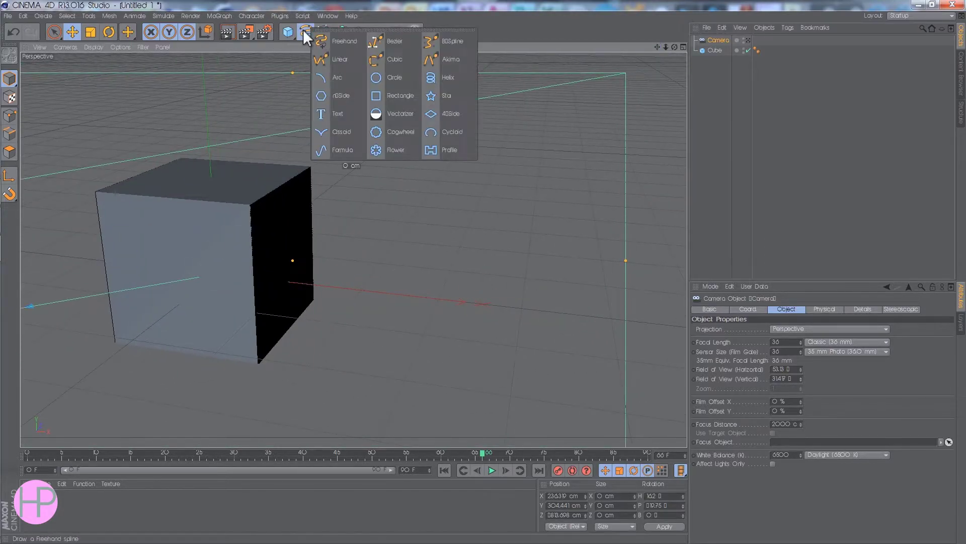
left_click(289, 31)
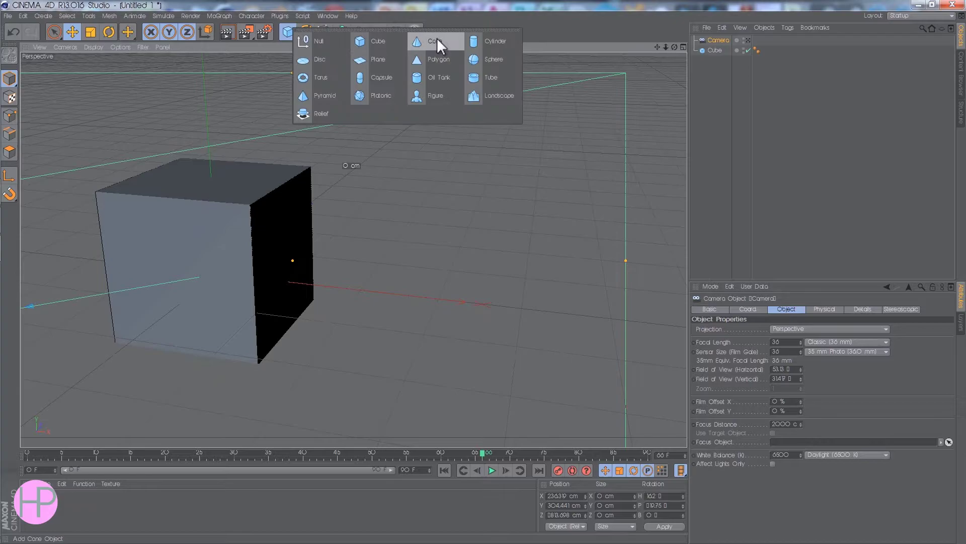
left_click(493, 58)
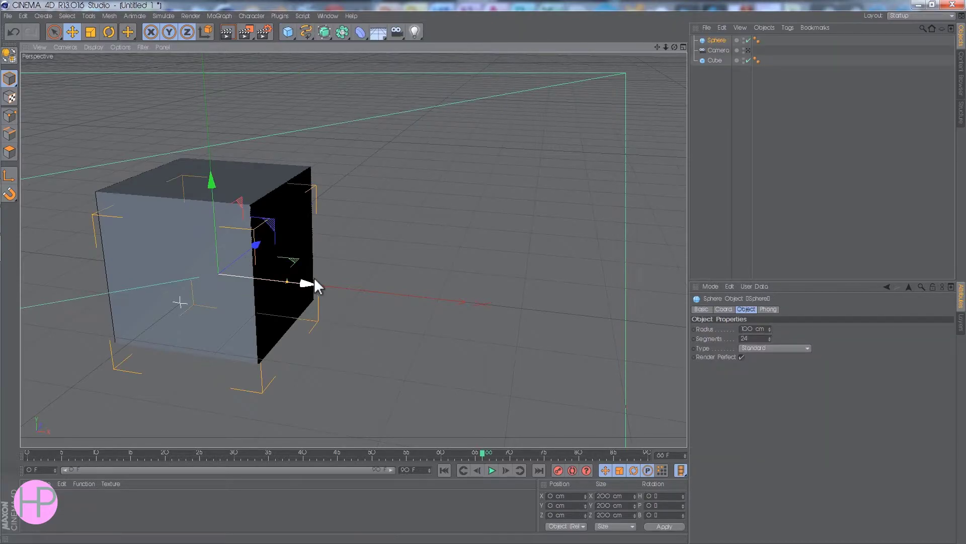
left_click_drag(332, 282, 600, 264)
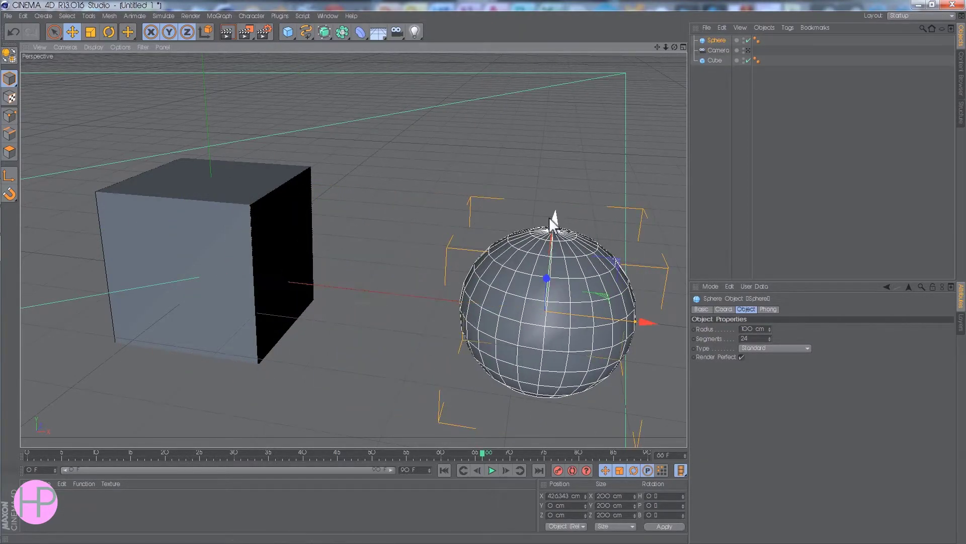
left_click_drag(557, 221, 557, 196)
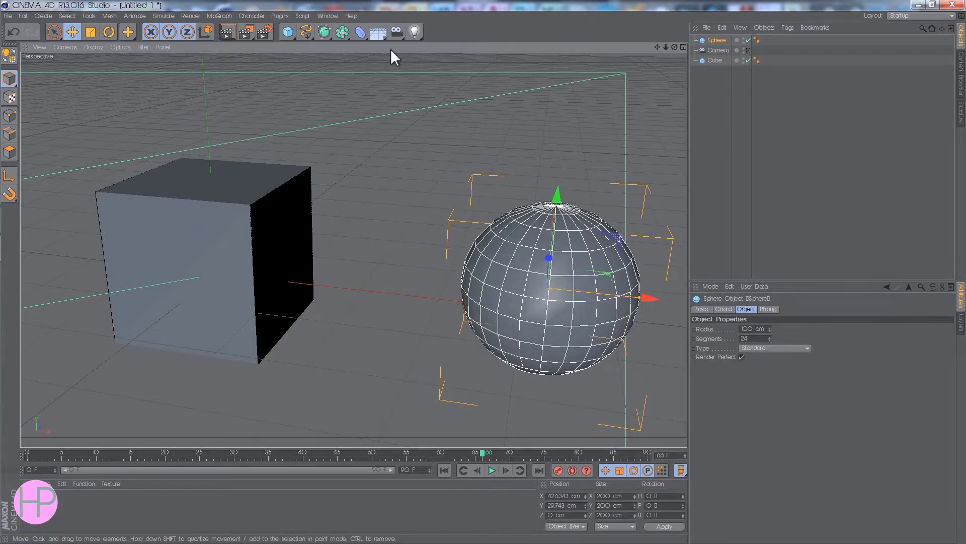
Step: Add a second camera, look through it and move it closer to frame both objects
left_click_drag(403, 32, 409, 41)
left_click(433, 41)
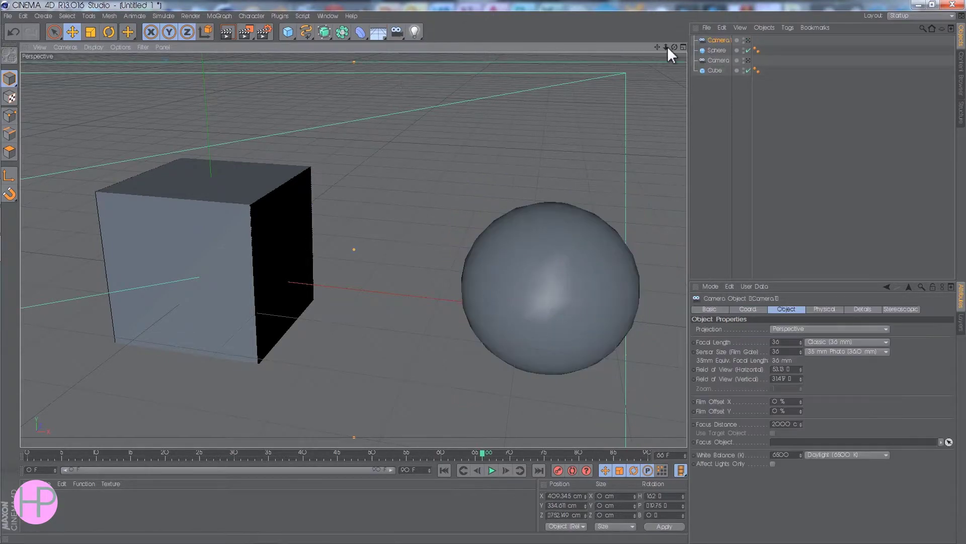
left_click(747, 39)
mouse_move(660, 46)
left_mouse_down()
mouse_move(478, 271)
mouse_move(680, 47)
mouse_move(481, 271)
mouse_move(670, 50)
left_mouse_up()
Step: Add a third camera and pan and orbit it to frame the cube and sphere
left_click_drag(482, 271, 662, 87)
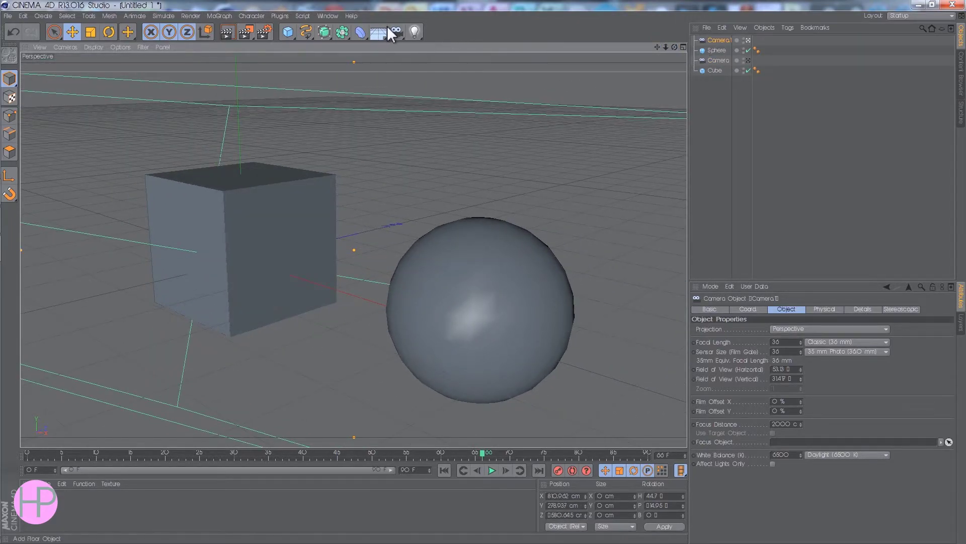
left_click_drag(396, 34, 416, 40)
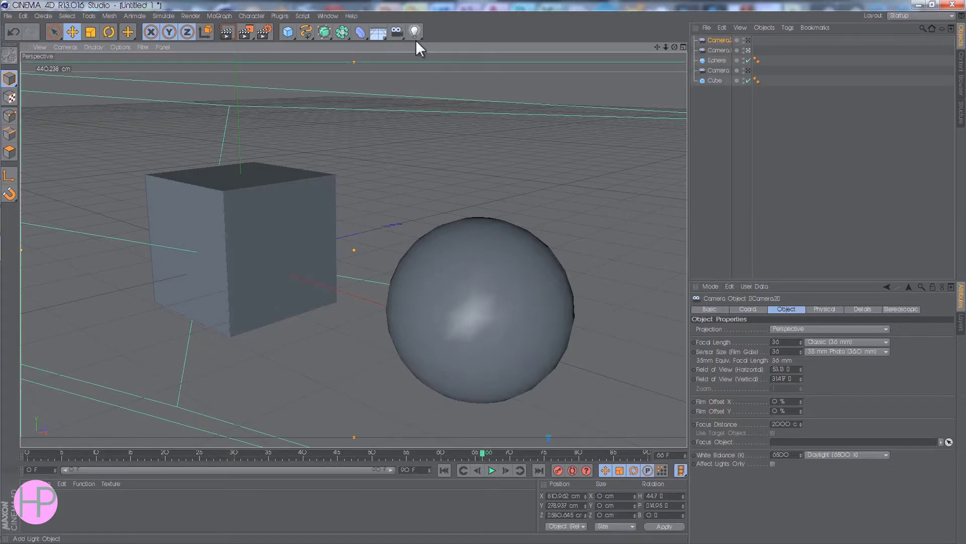
left_click(749, 39)
middle_click_drag(438, 276, 478, 271, "alt")
left_click_drag(676, 45, 473, 270)
left_click_drag(656, 48, 482, 270)
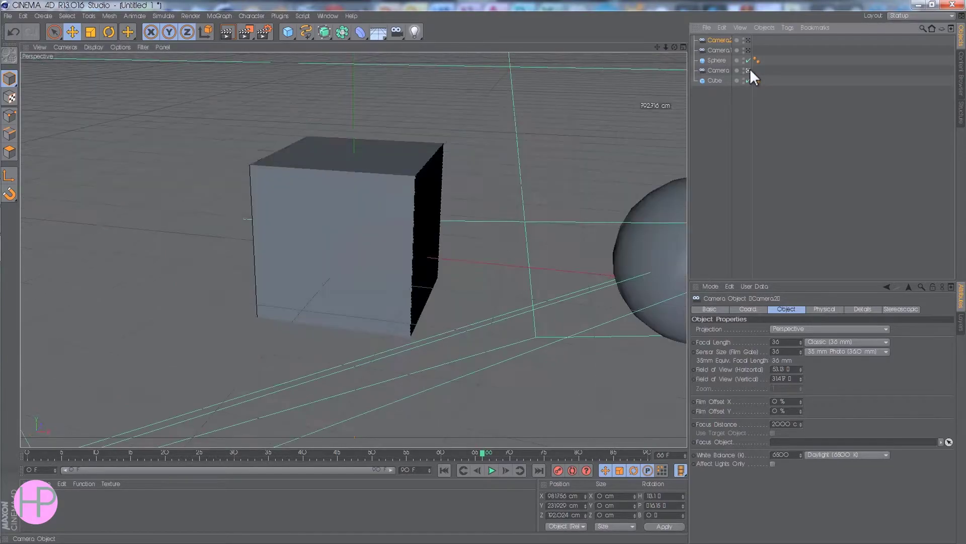
Step: Compare each camera's view in turn, finishing on the first camera
left_click(748, 70)
left_click(748, 40)
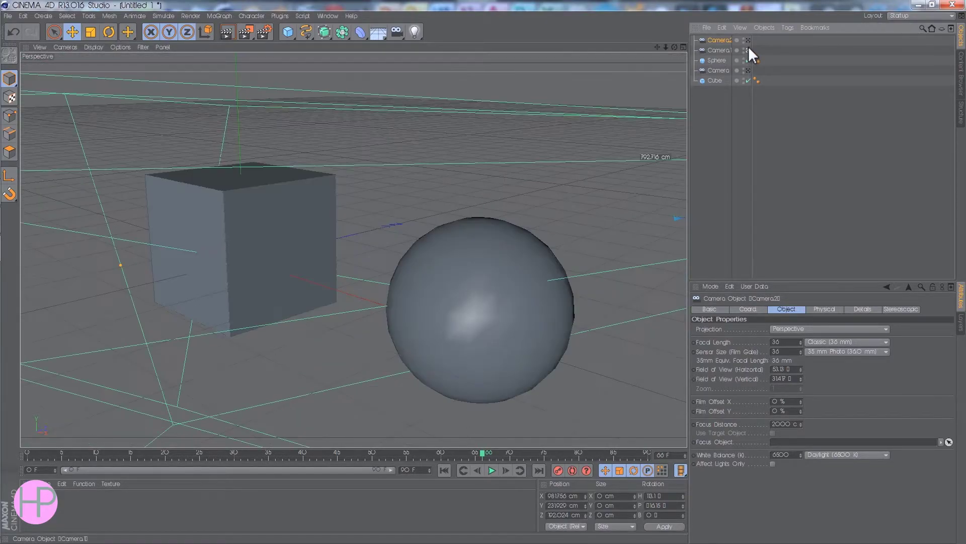
left_click(749, 41)
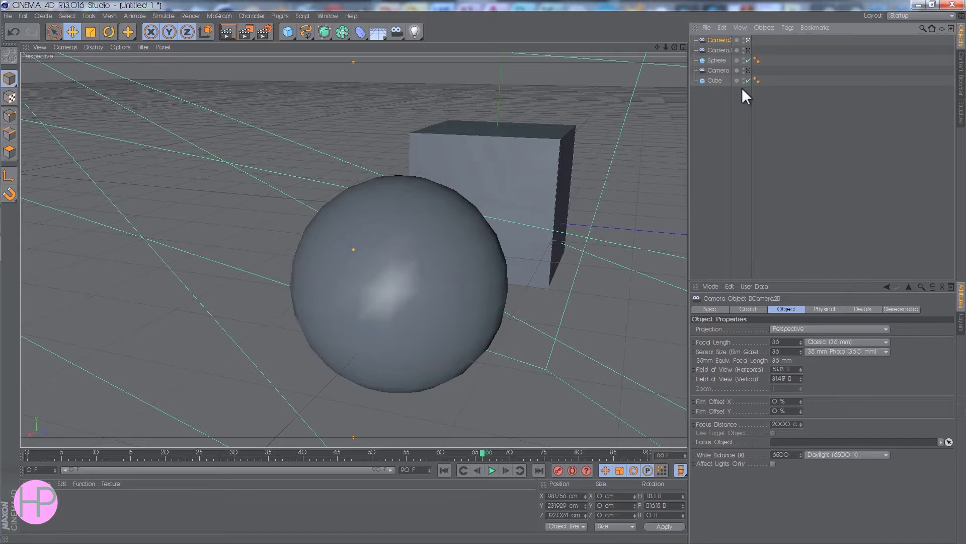
left_click(742, 92)
left_click(749, 70)
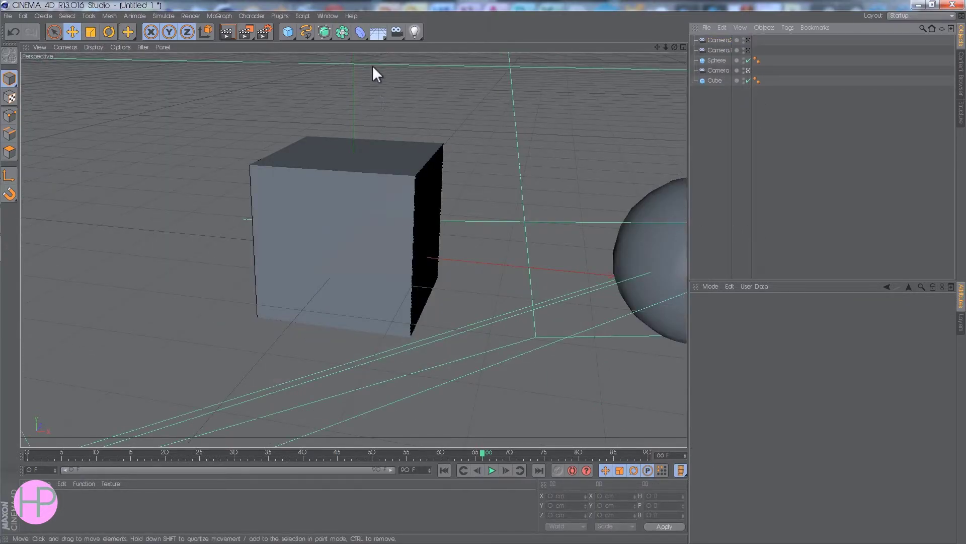
Step: Add a Stage object and return the animation to frame 0
left_click(376, 32)
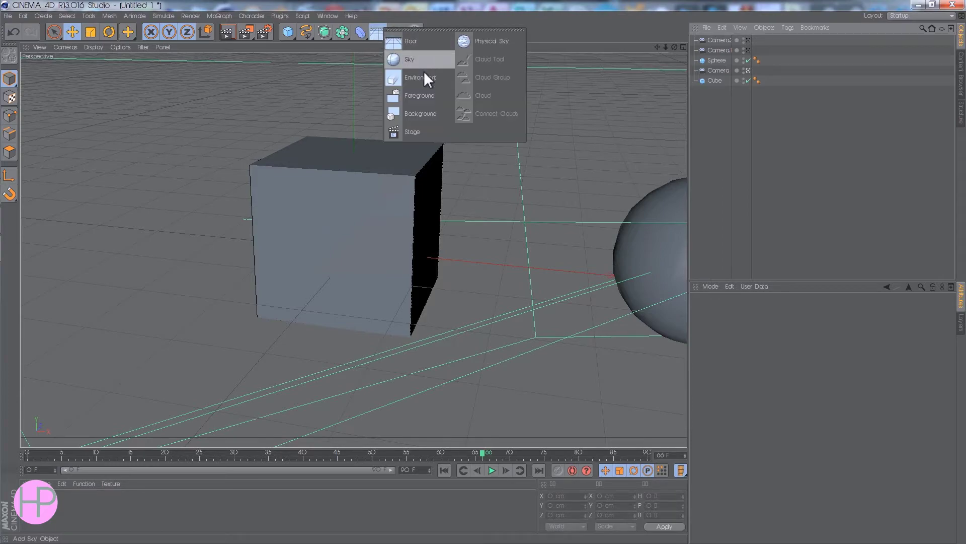
left_click(428, 130)
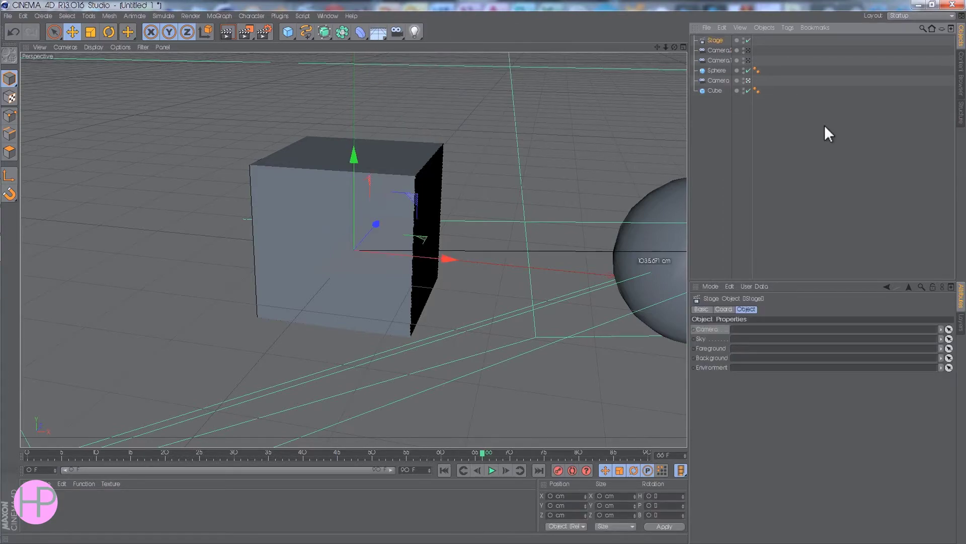
left_click(450, 474)
Step: Assign Camera to the Stage, keyframe it at frame 0, enable Autokey, and go to frame 30
left_click(717, 80)
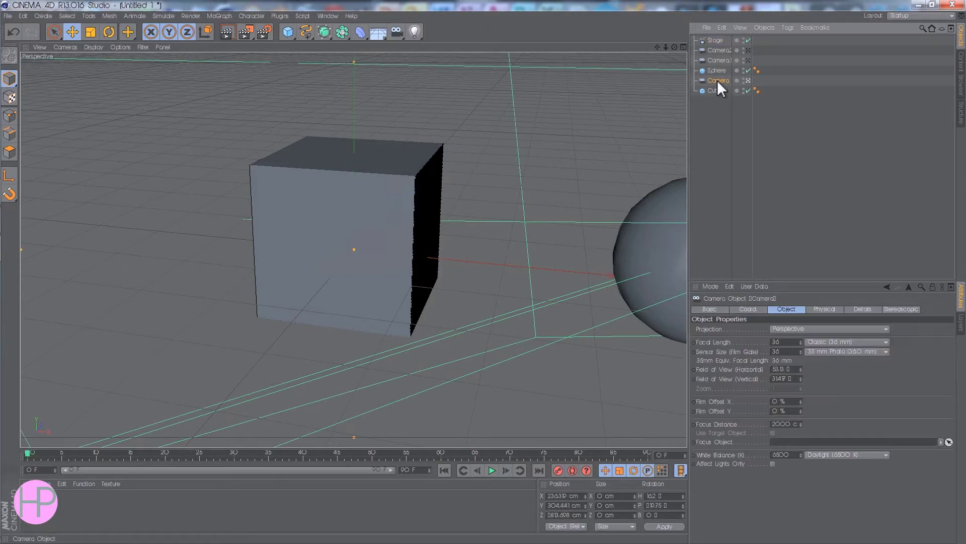
left_click(717, 40)
left_click_drag(715, 80, 757, 322)
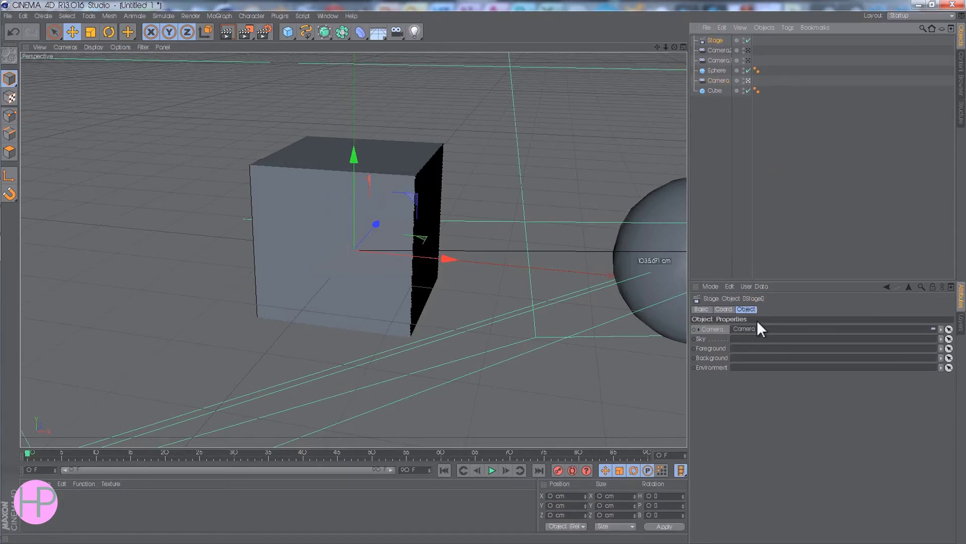
left_click(693, 329, "ctrl")
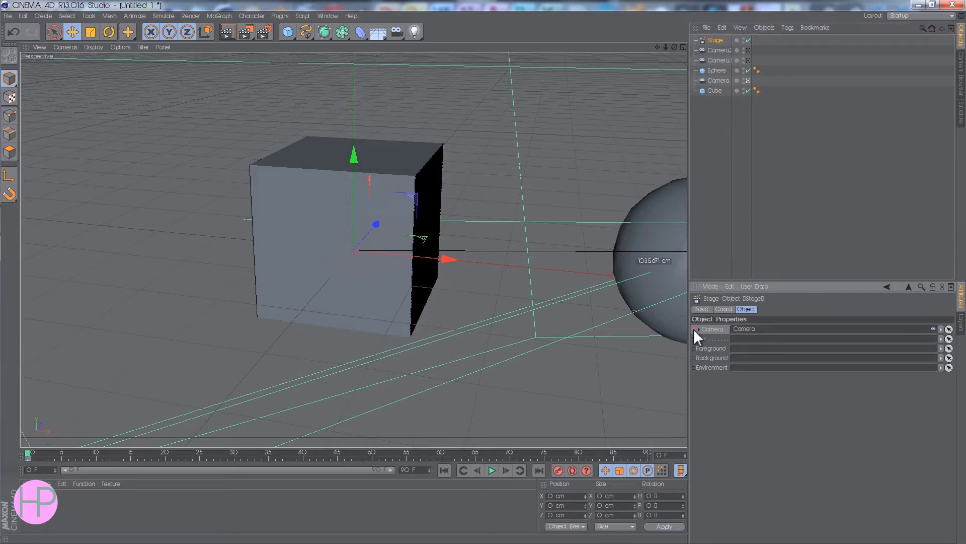
left_click(571, 469)
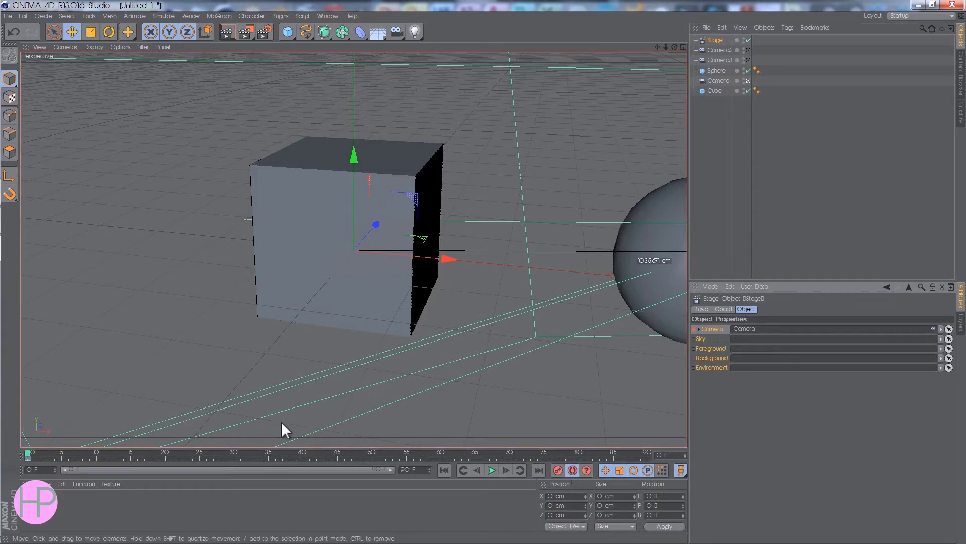
left_click(234, 452)
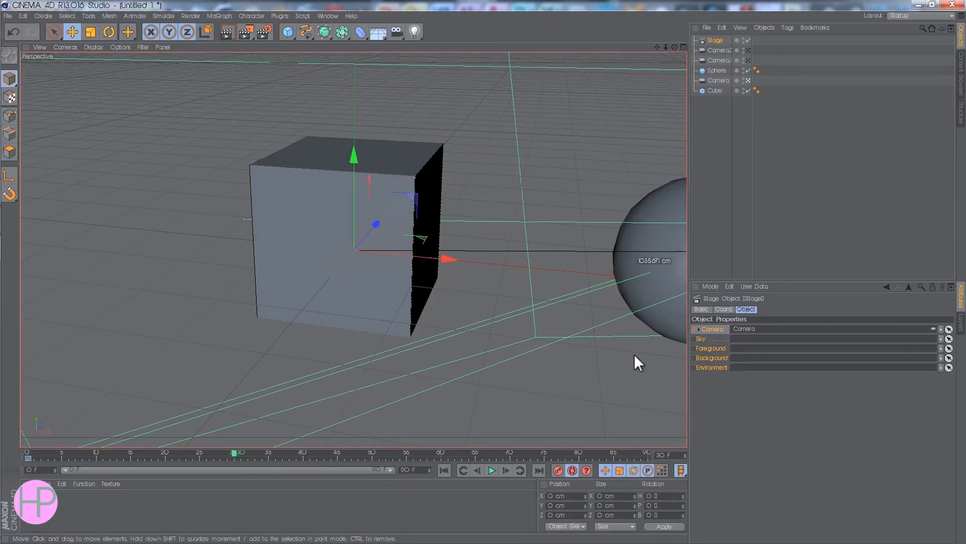
Step: Keyframe the Stage to look through Camera1 at frame 30, then move to frame 60
left_click(573, 470)
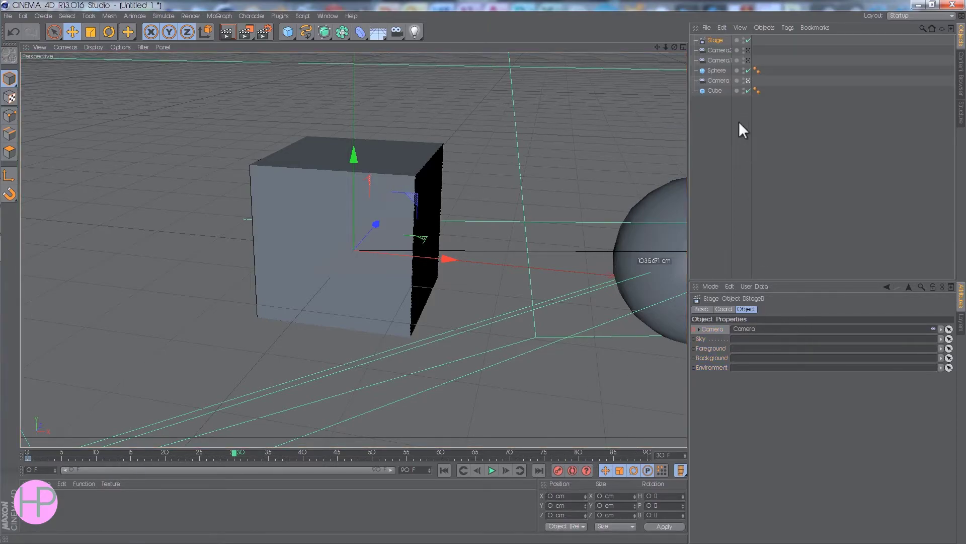
left_click(723, 59)
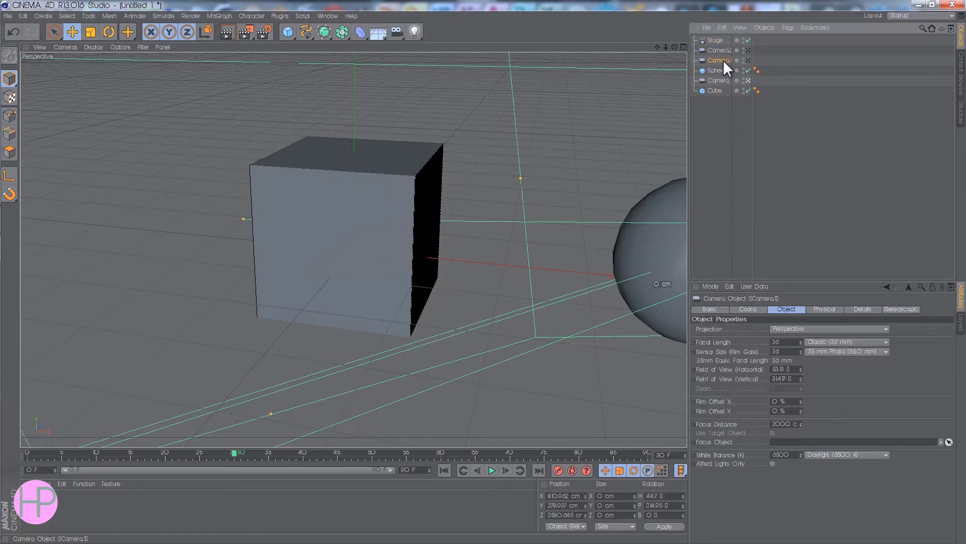
left_click(717, 41)
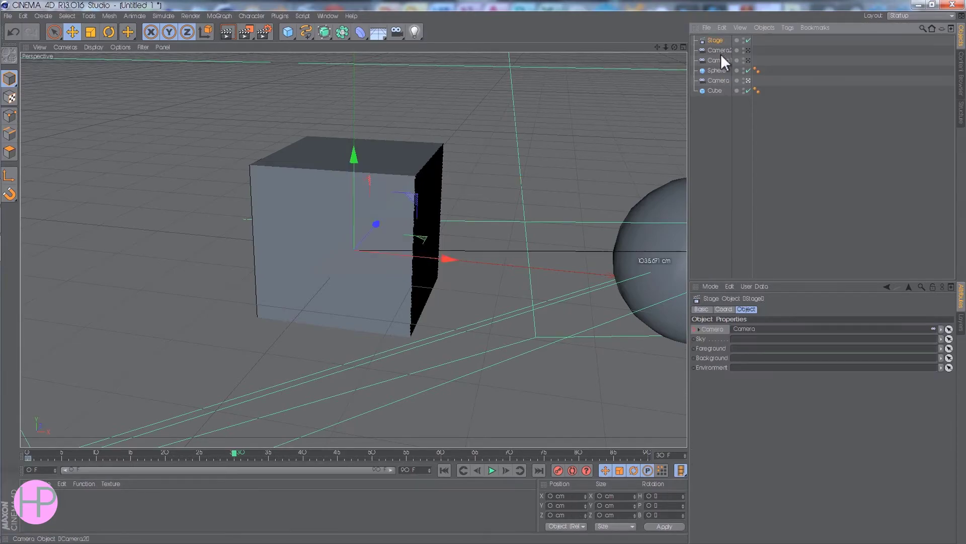
left_click_drag(721, 60, 769, 330)
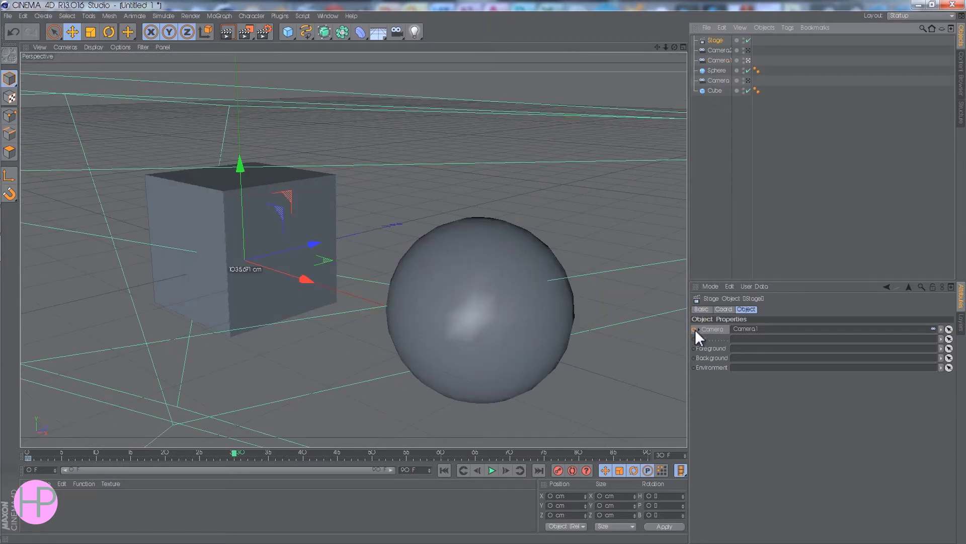
left_click(695, 329)
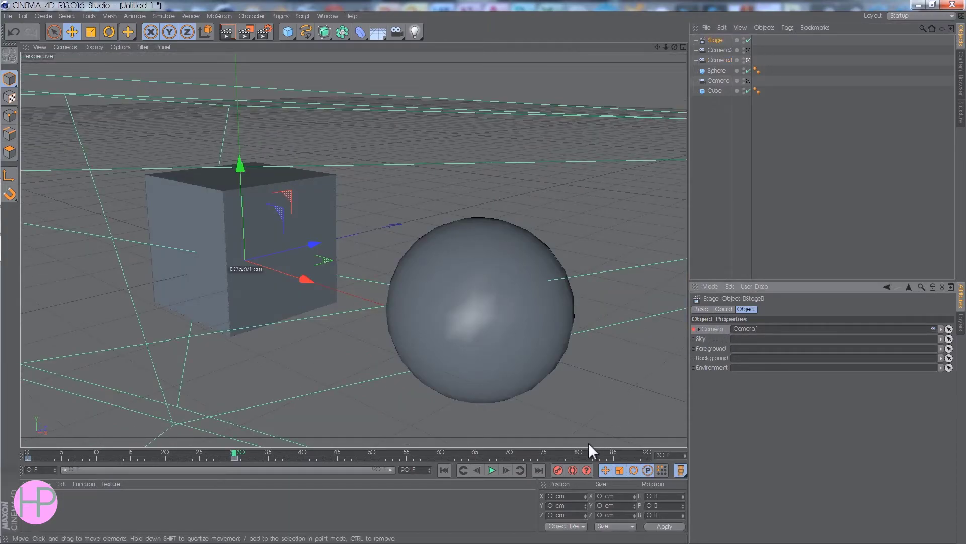
left_click(571, 471)
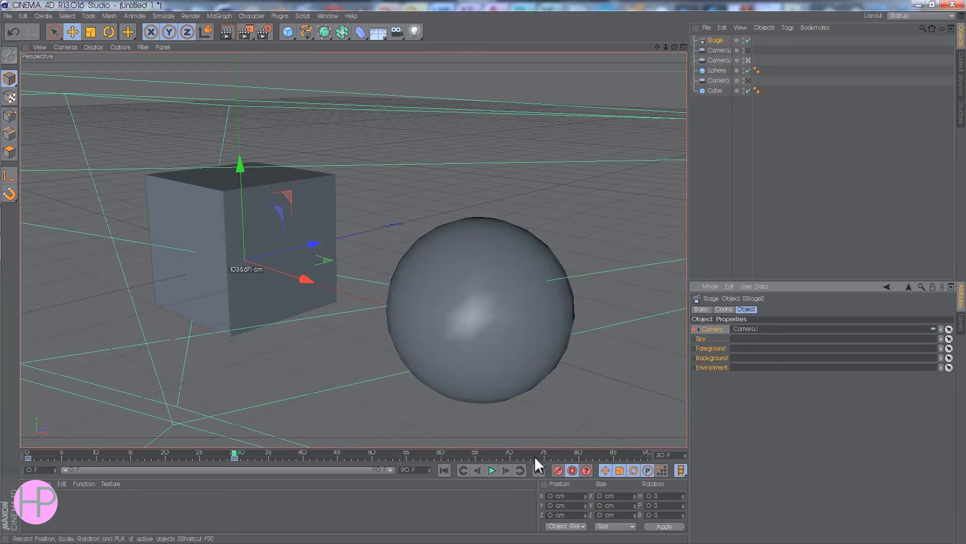
left_click(440, 452)
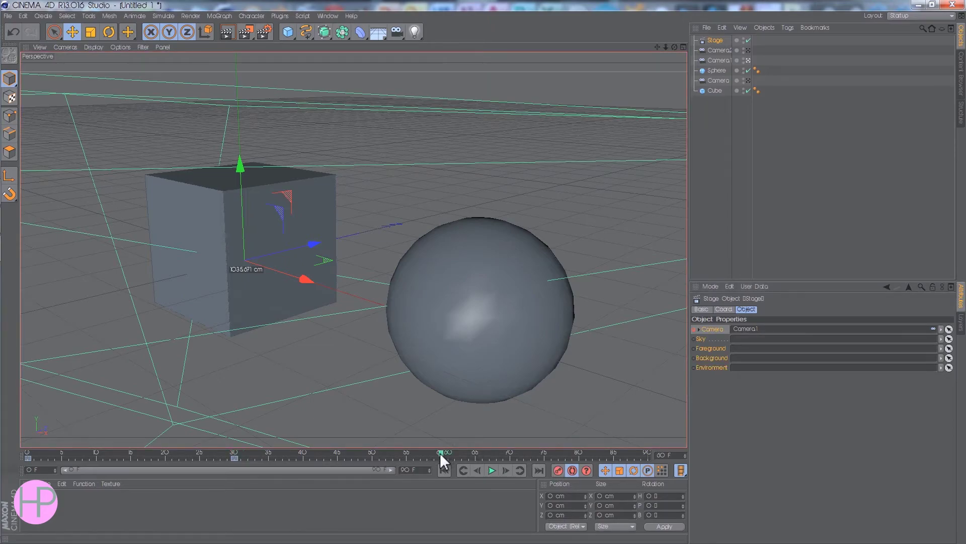
Step: Keyframe the Stage to look through Camera2 at frame 60, then move to frame 90
left_click(572, 470)
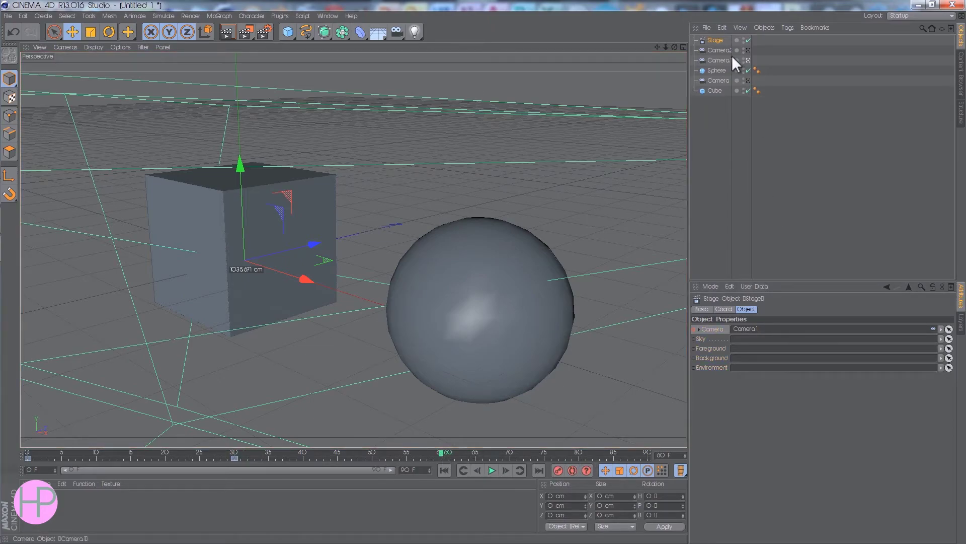
left_click_drag(727, 50, 767, 340)
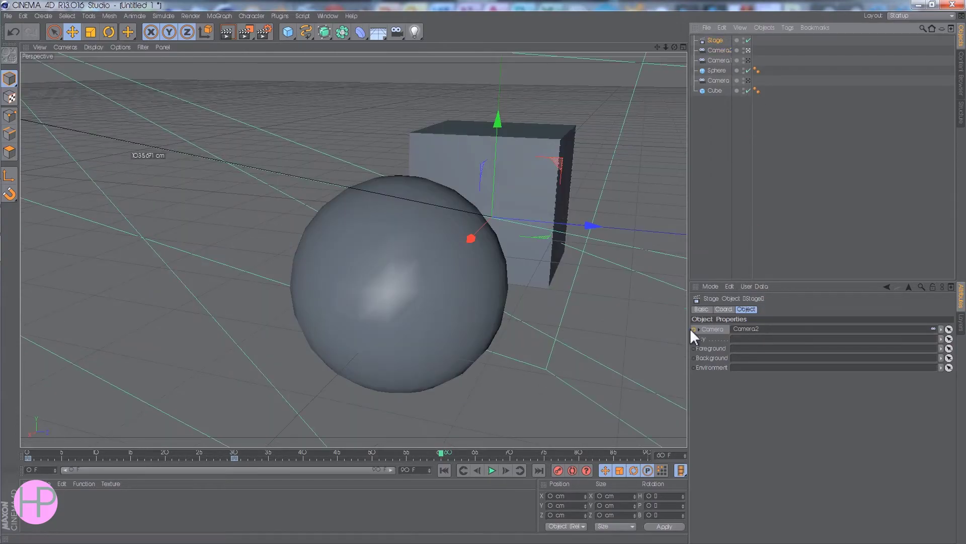
left_click(694, 328)
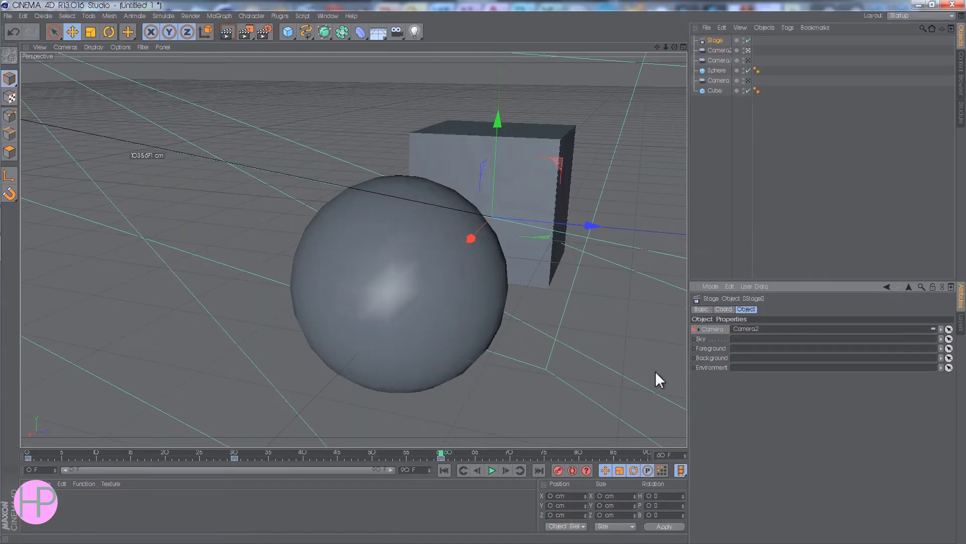
left_click(577, 469)
left_click(648, 453)
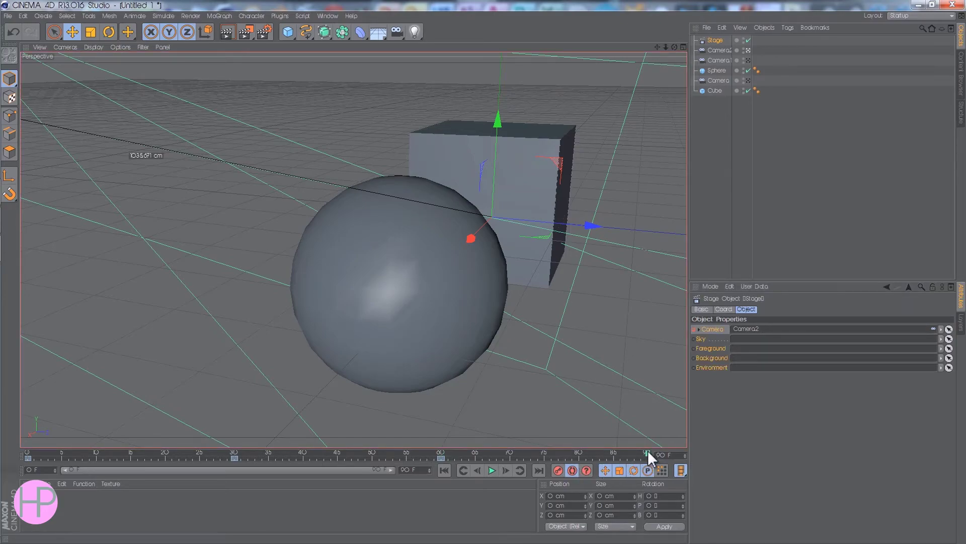
left_click(574, 470)
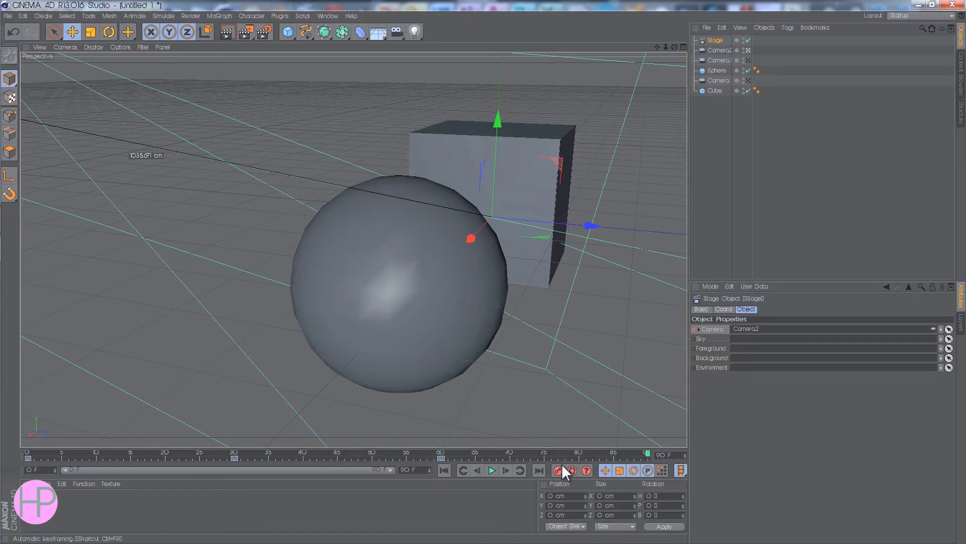
Step: Rewind to frame 0 and play the animation to preview the Stage's camera cuts
left_click(444, 469)
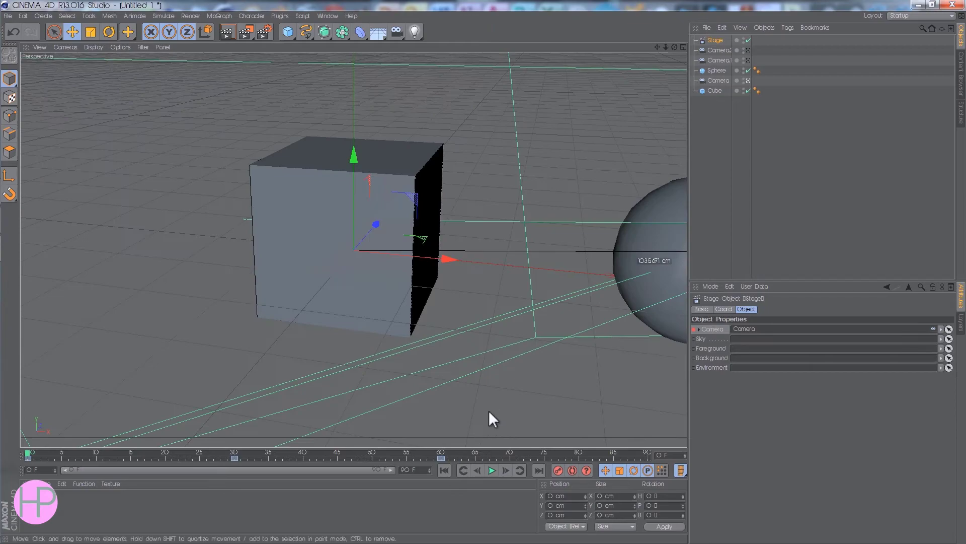
left_click(494, 473)
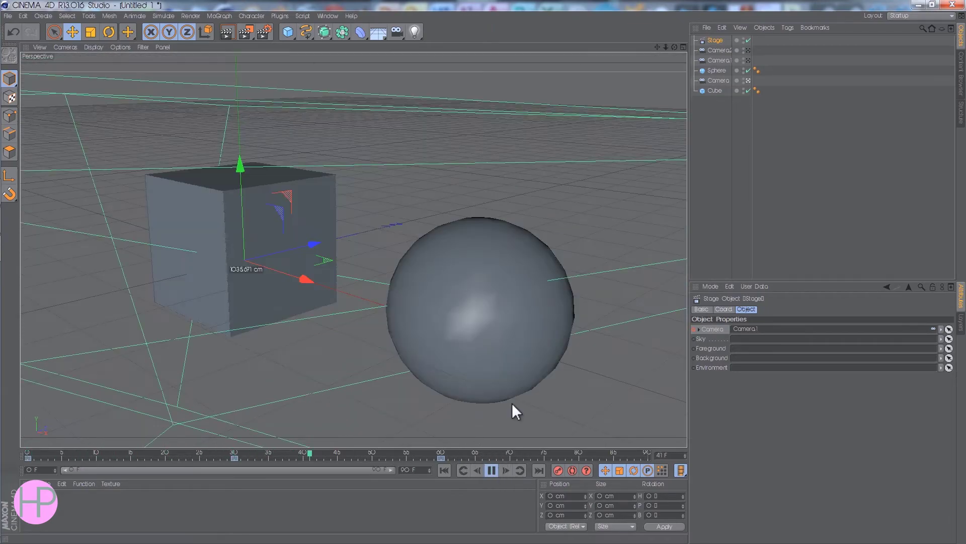